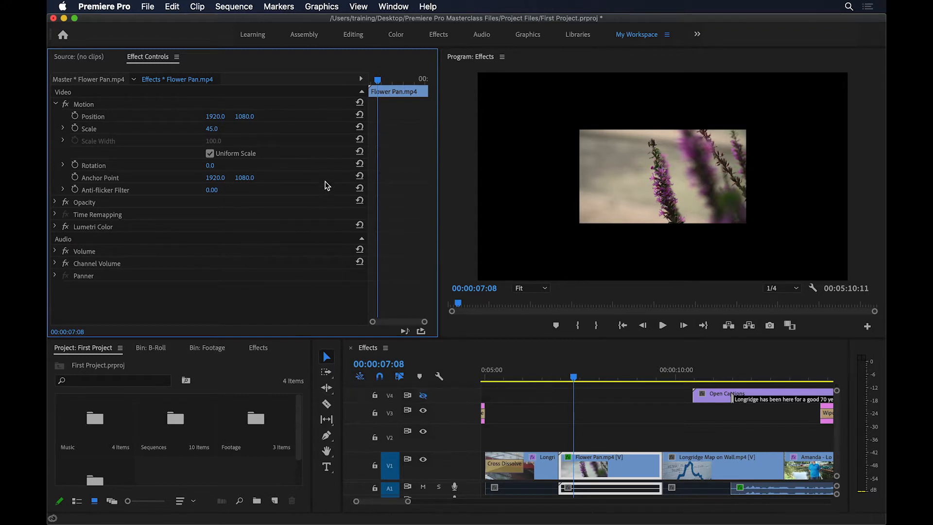
Reset the Flower Pan clip's scale and open Early Morning River.mp4 from the B-Roll bin for source viewing.
click(360, 128)
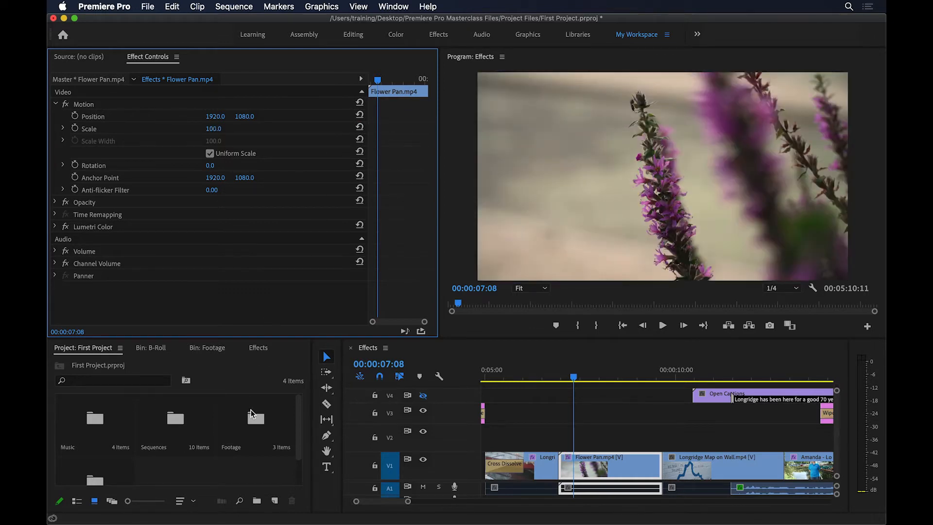
double_click(252, 413)
double_click(188, 417)
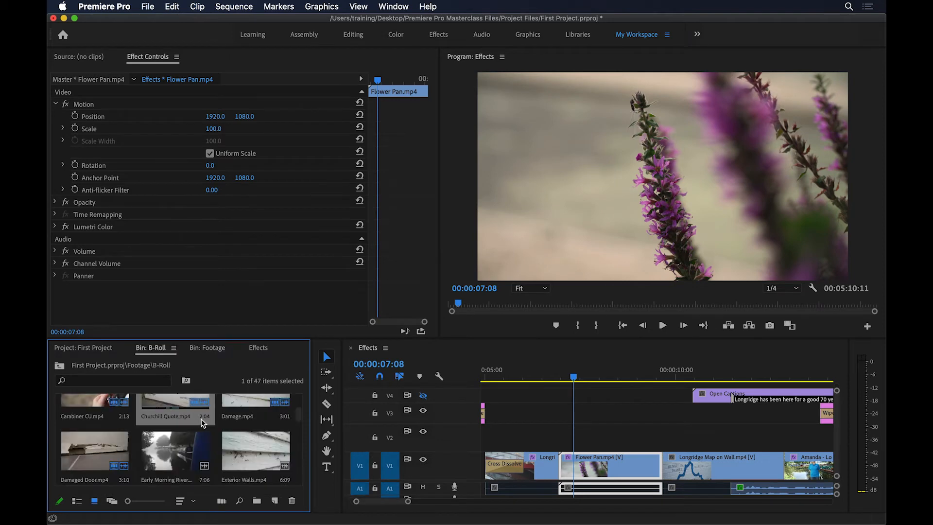
scroll(299, 418, down, 2)
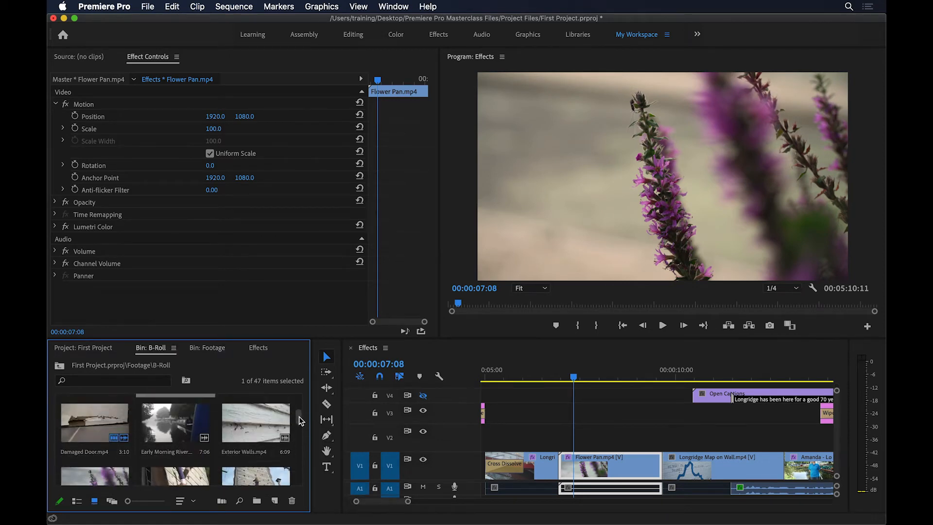
click(176, 426)
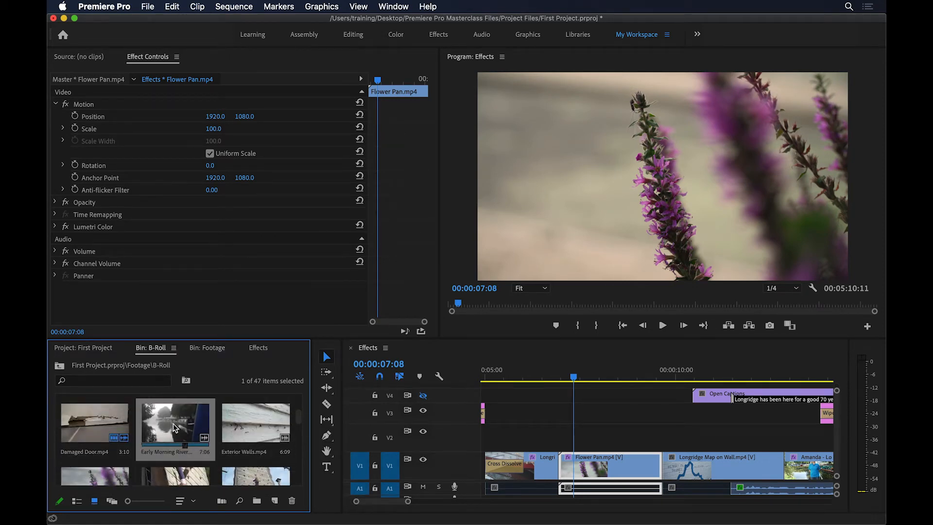
double_click(174, 427)
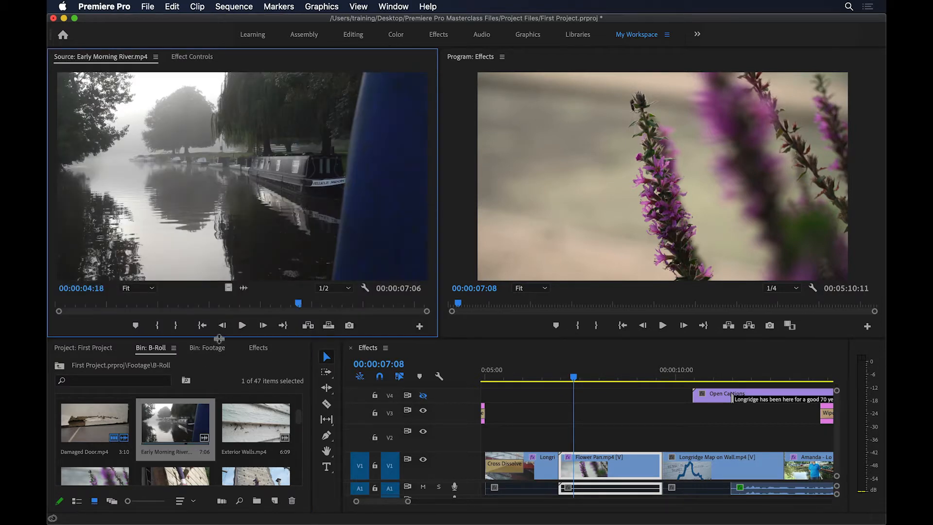
Mark the in point of Early Morning River.mp4 at 00:00:01:17 and the out point at 00:00:05:14.
drag(171, 308, 145, 311)
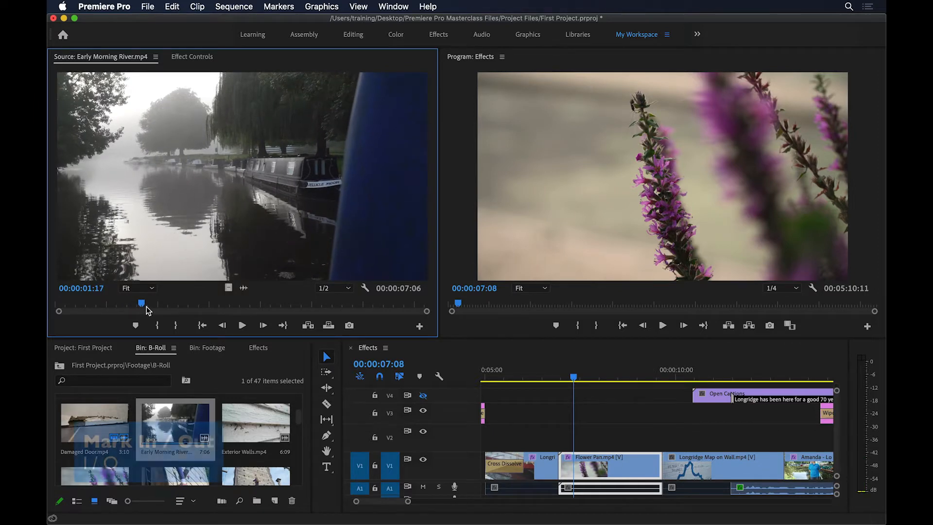
key(i)
click(341, 302)
key(o)
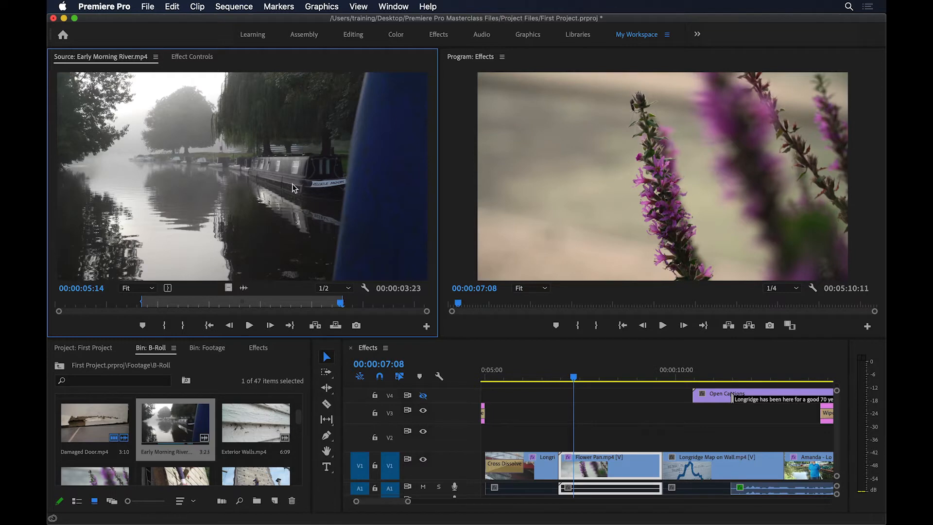
Place only the video of Early Morning River.mp4 on V2 above Flower Pan.mp4 and trim its end to match that clip.
drag(228, 286, 556, 433)
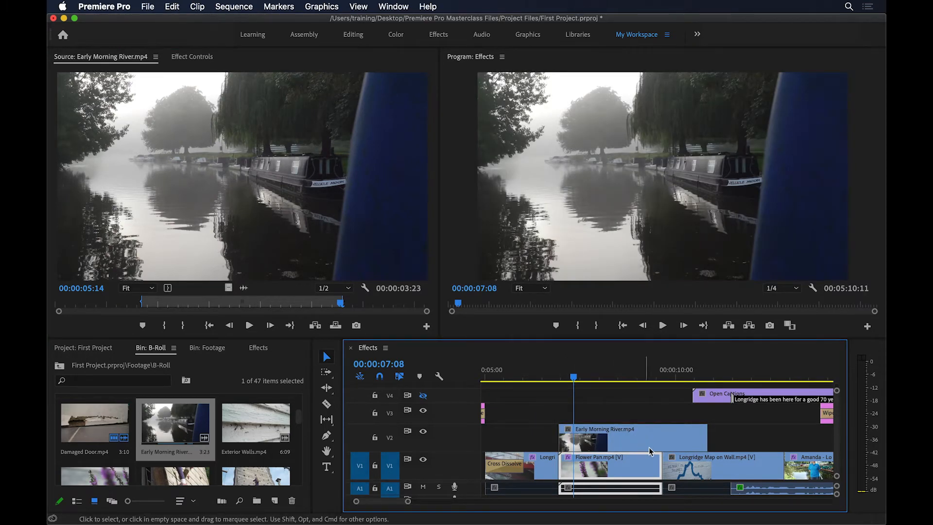
drag(707, 440, 656, 445)
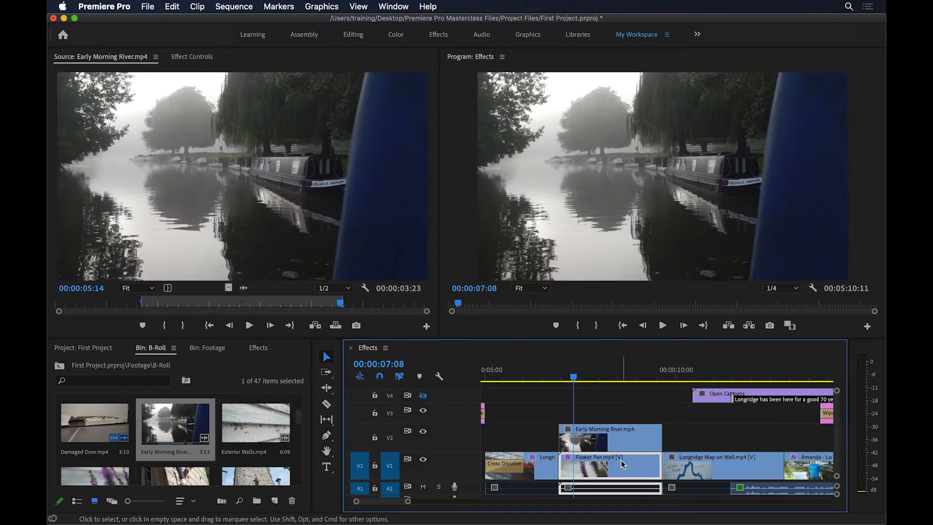
Scale the Early Morning River clip to 45 and move it into the left half of the frame, at about 1128, 1104.
click(615, 443)
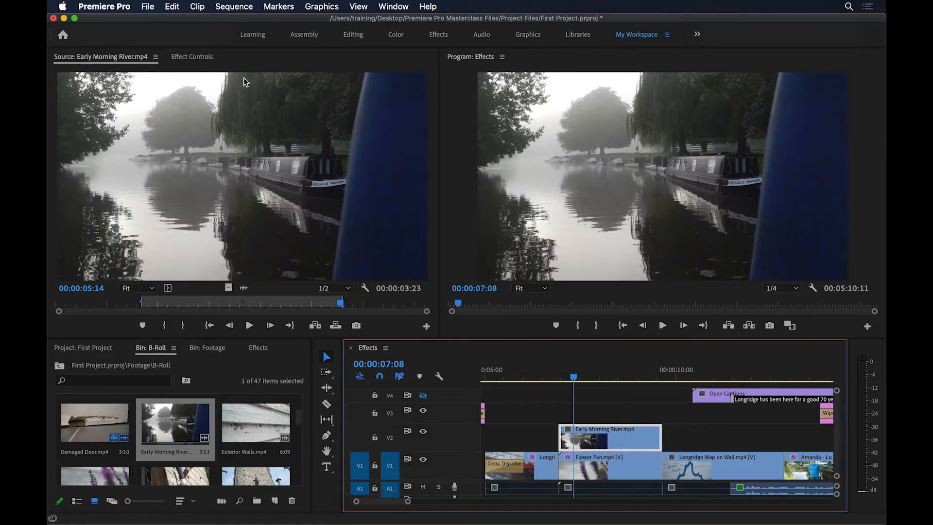
click(193, 58)
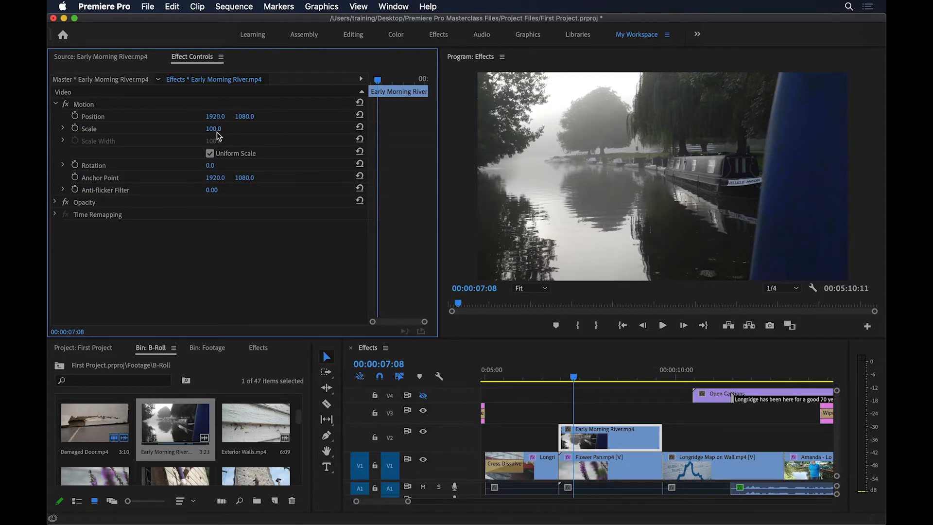
text(45)
key(Return)
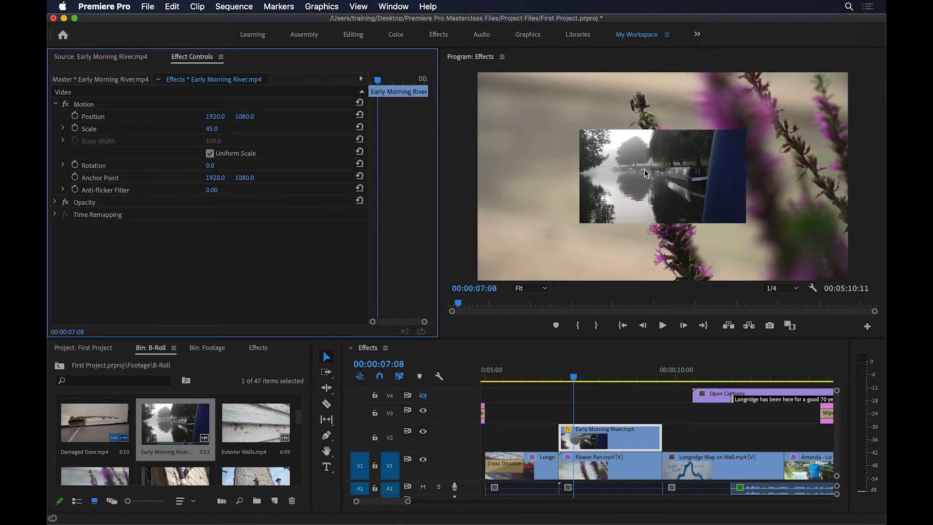
double_click(671, 192)
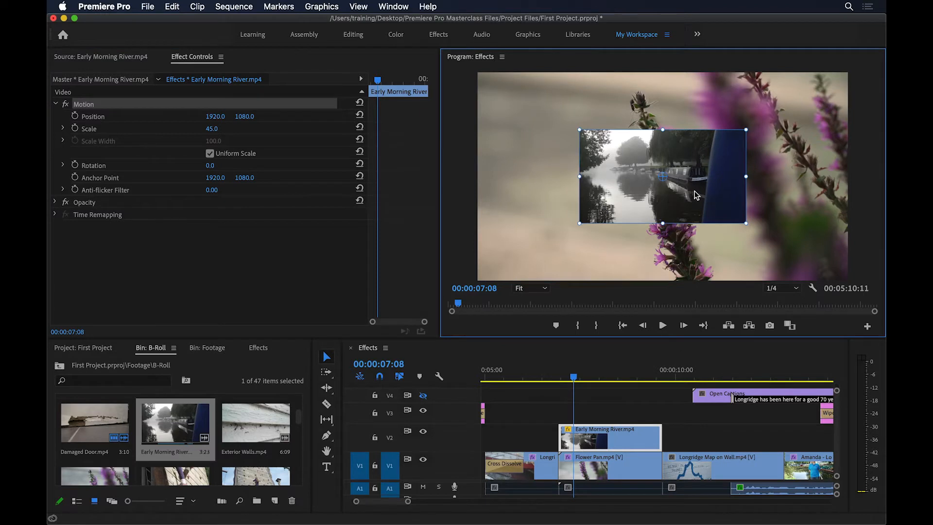
drag(694, 196, 619, 194)
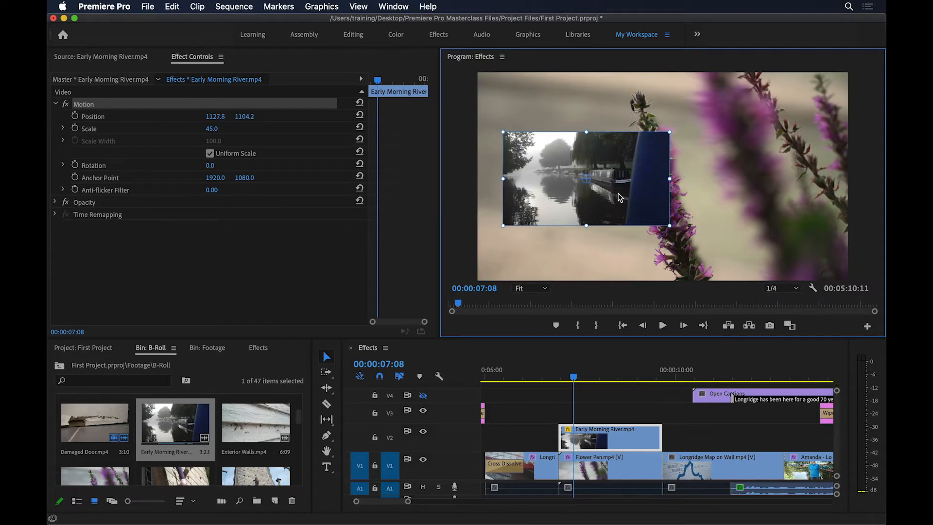
Scale the Flower Pan clip to 45 and move it to the right of the river image, at about 2857, 1098.
click(617, 470)
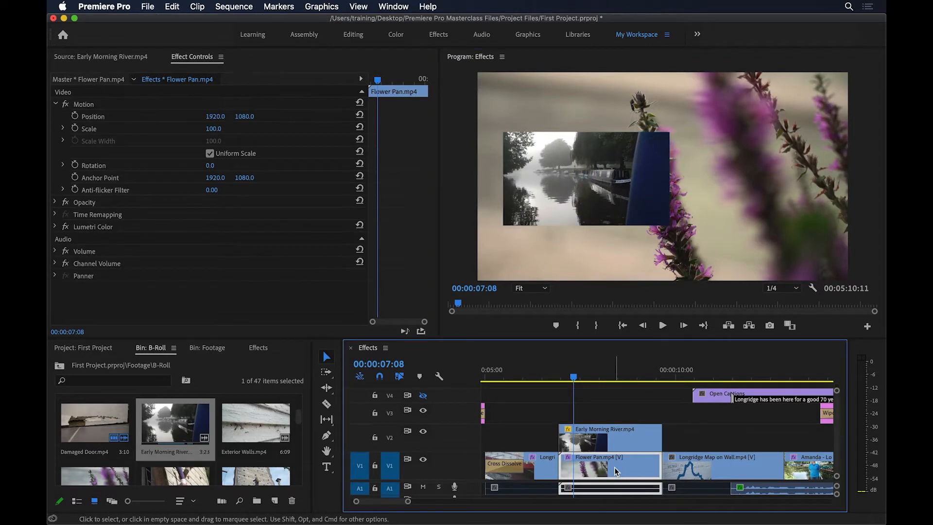
click(217, 130)
text(45)
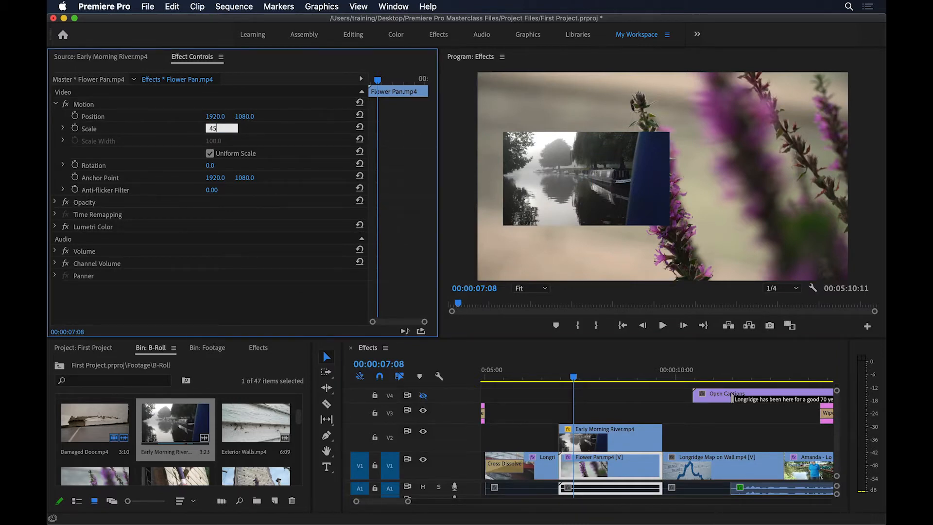
key(Return)
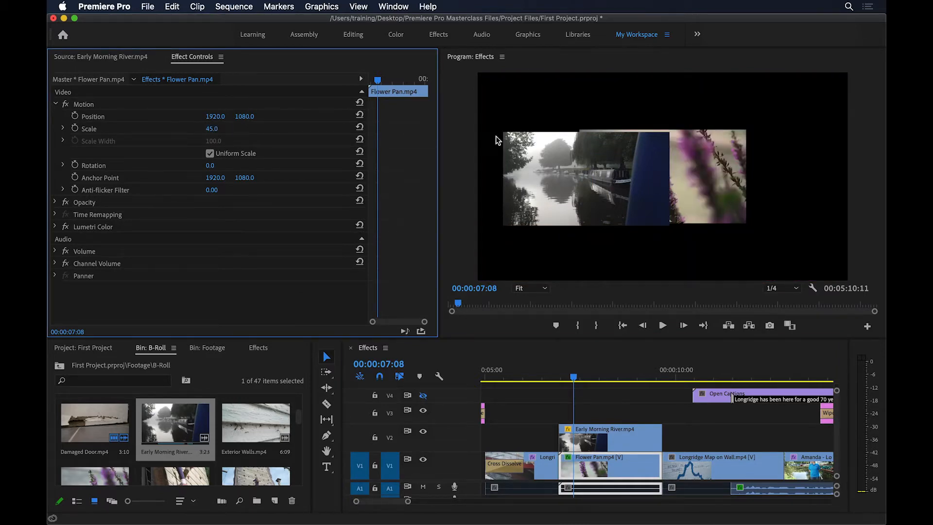
click(706, 190)
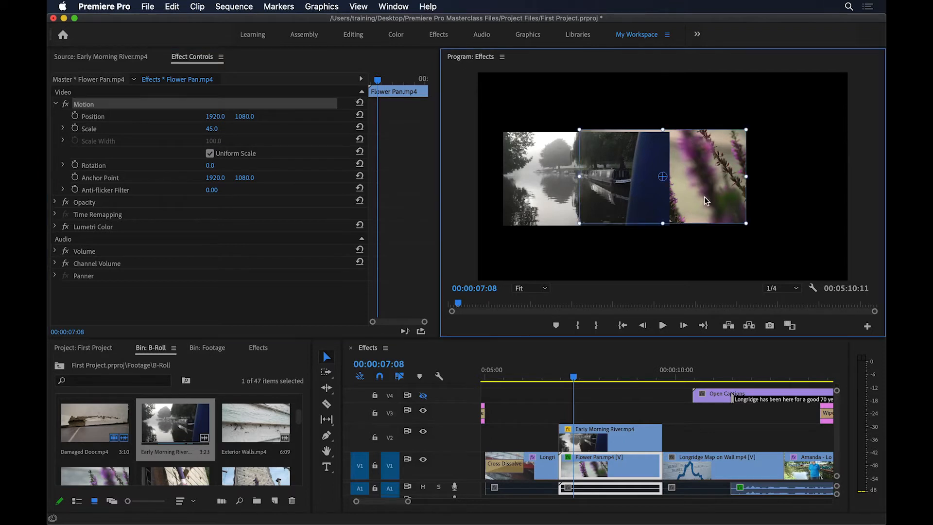
drag(706, 191, 789, 191)
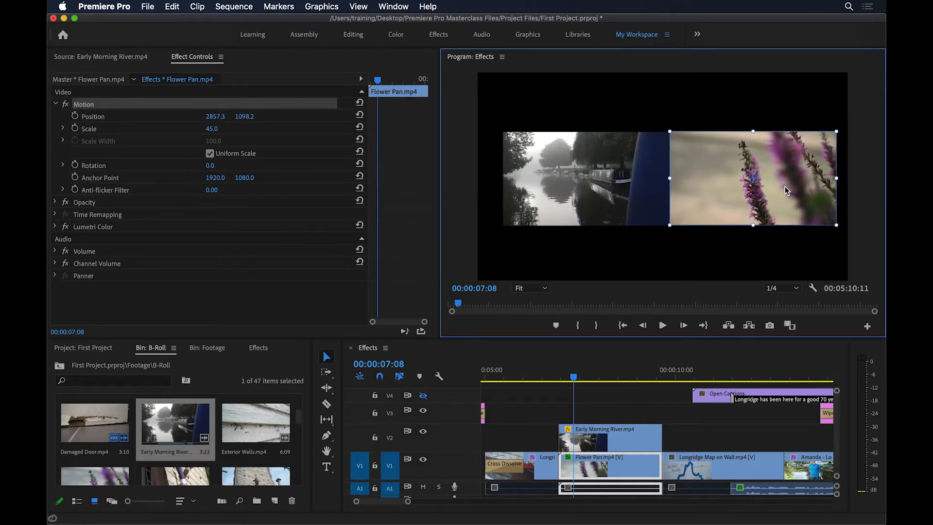
Move the river image to about 1049, 1098, level with the flower image and with a narrow gap between them.
click(597, 173)
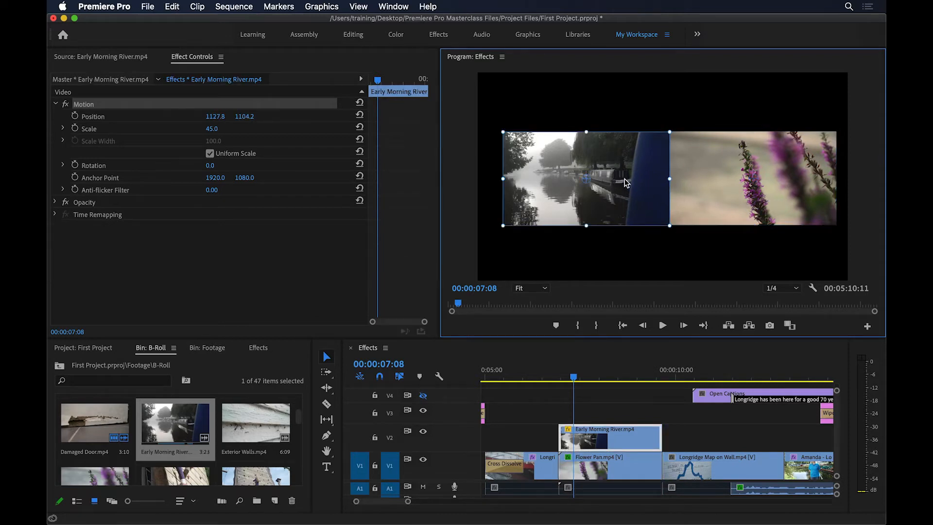
drag(625, 179, 621, 182)
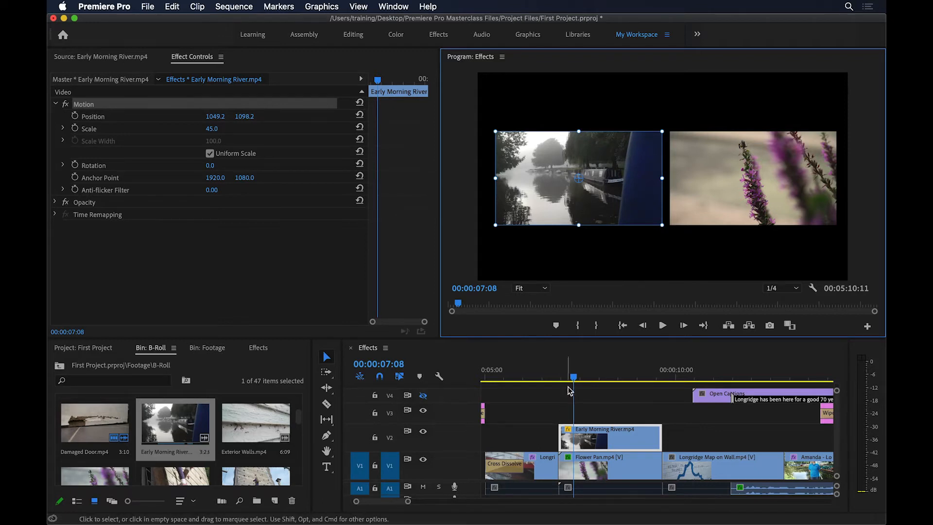
Play the sequence from 00:00:06:22 through the split-screen section to review both clips side by side.
drag(560, 377, 557, 377)
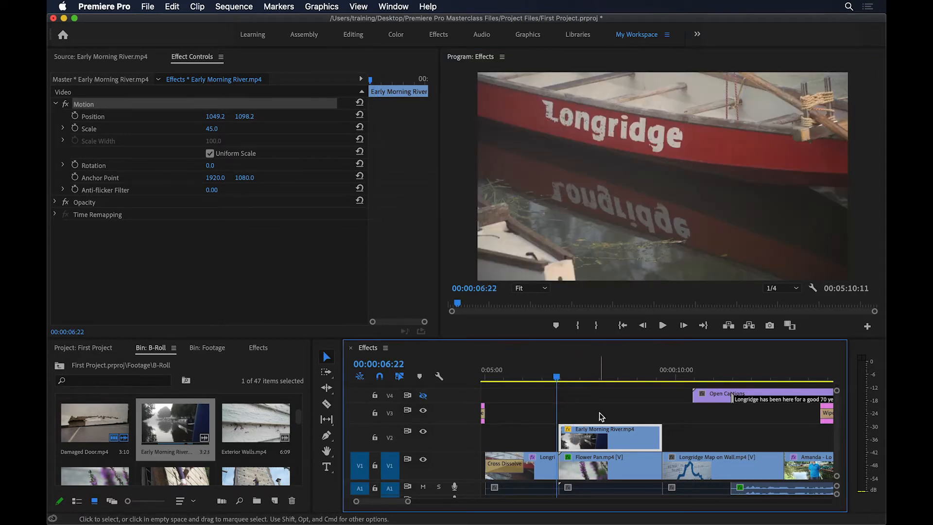
key(space)
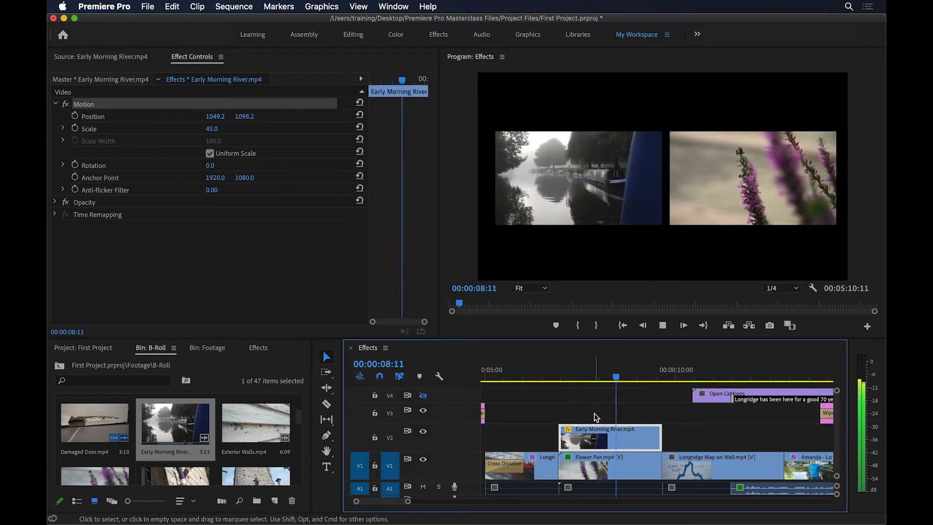
key(space)
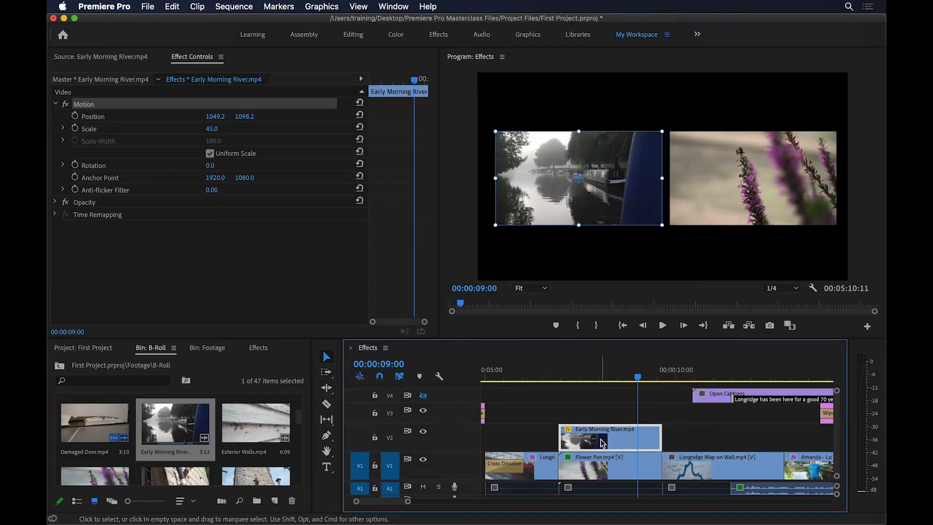
Reset the Position values of both the Early Morning River and Flower Pan clips.
click(360, 117)
click(610, 467)
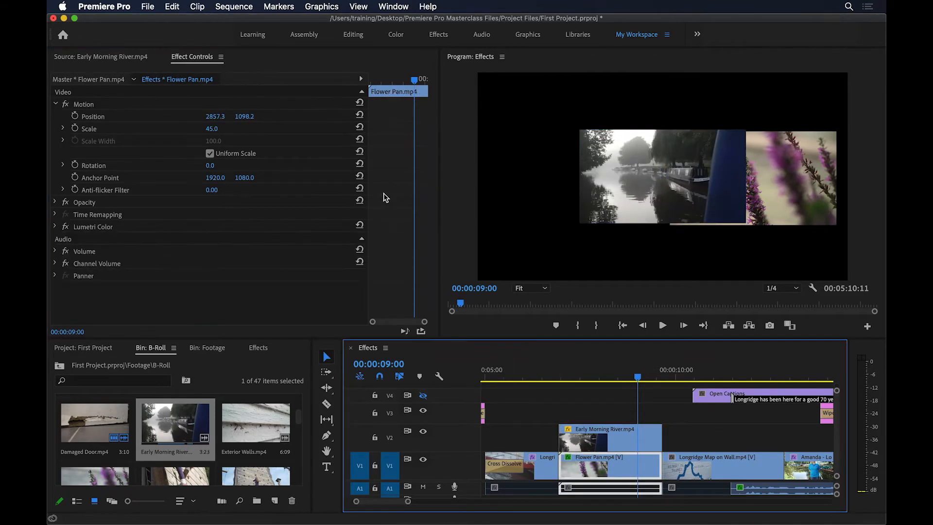
click(360, 115)
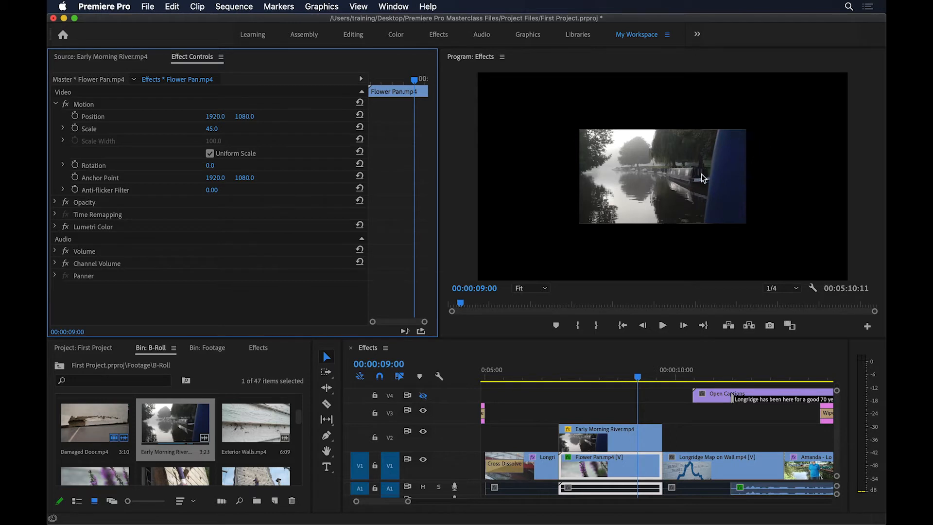
Move the Early Morning River image straight left to about 1225, keeping its vertical position at 1080.
click(596, 433)
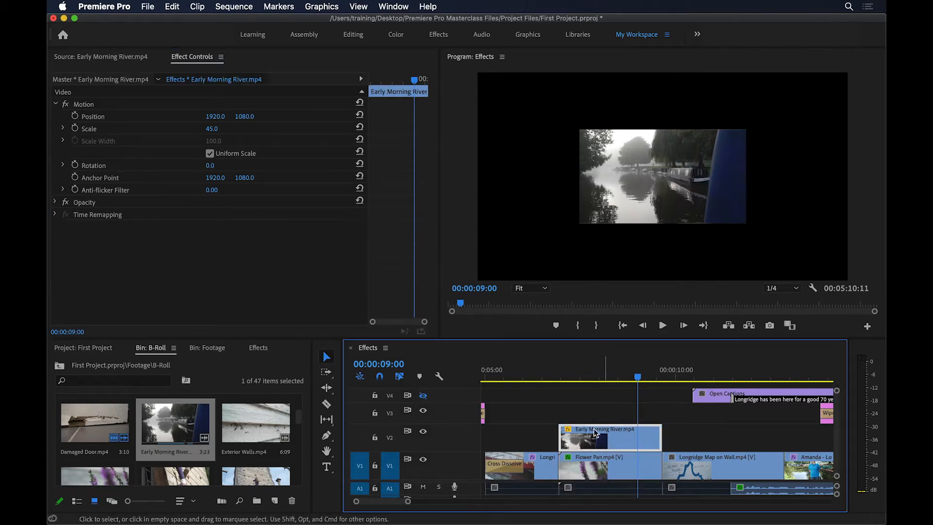
click(95, 105)
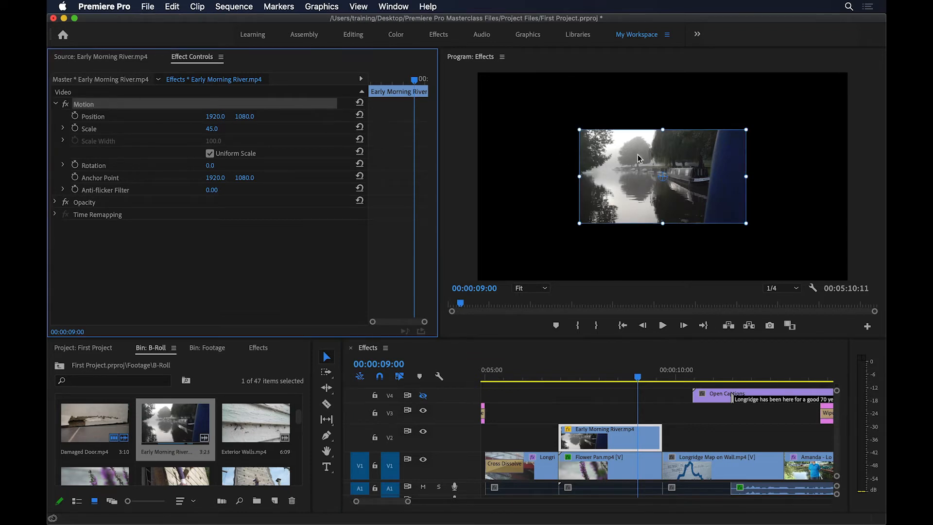
drag(623, 176, 556, 182)
Move the Flower Pan image straight right to about 2785 and the river image straight left to about 1013, both at vertical position 1080.
click(730, 203)
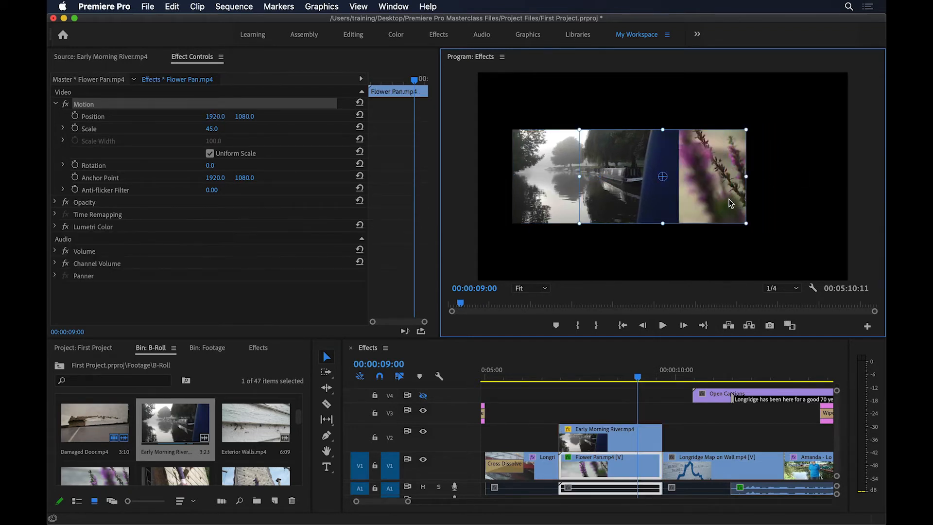
drag(706, 184, 789, 179)
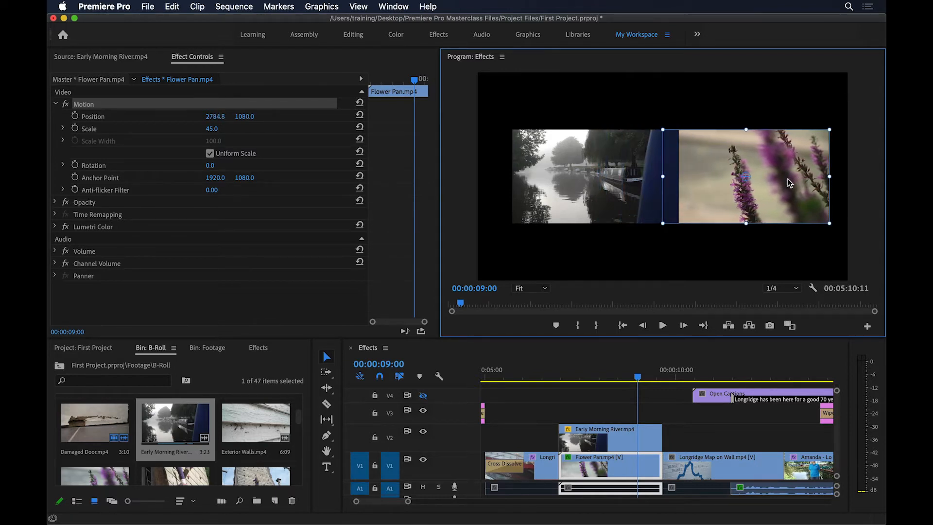
click(579, 168)
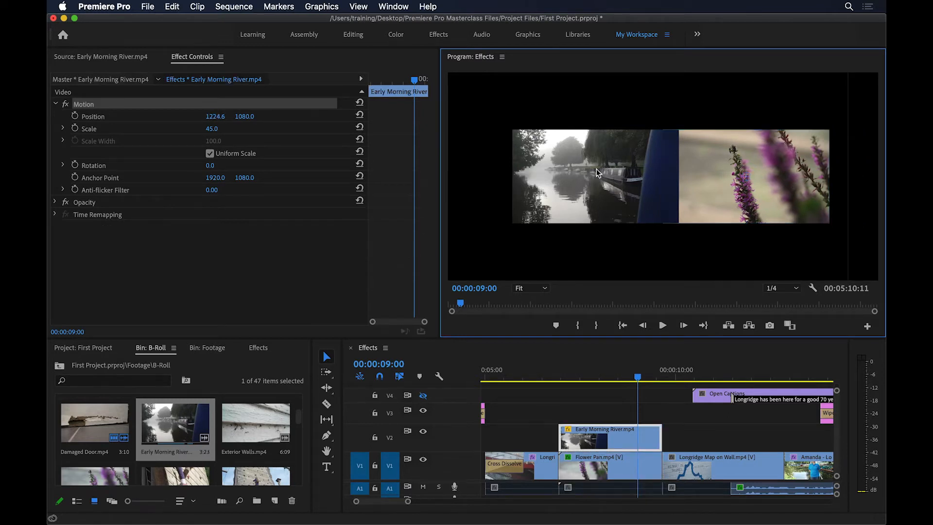
drag(610, 162, 591, 167)
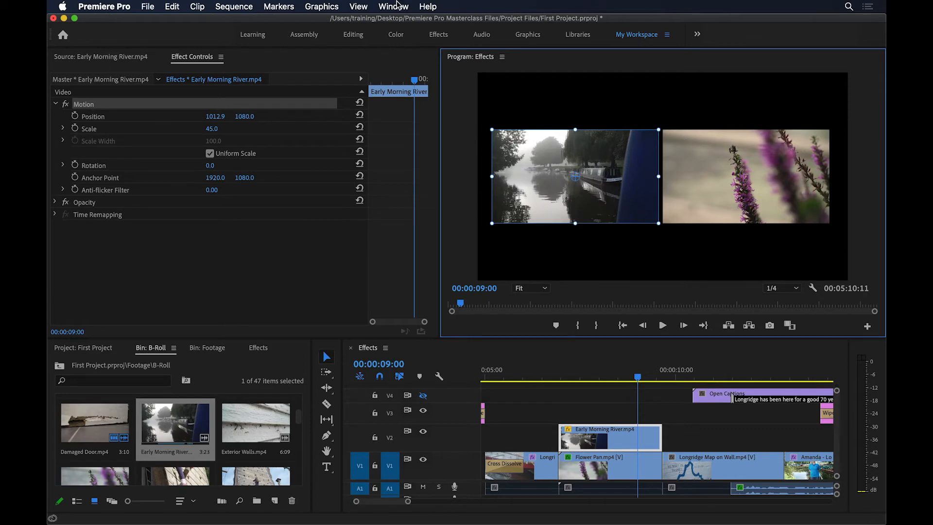
Enable Snap in Program Monitor and snap the river image's right edge to the flower image's left edge, at 1056, 1080.
click(358, 7)
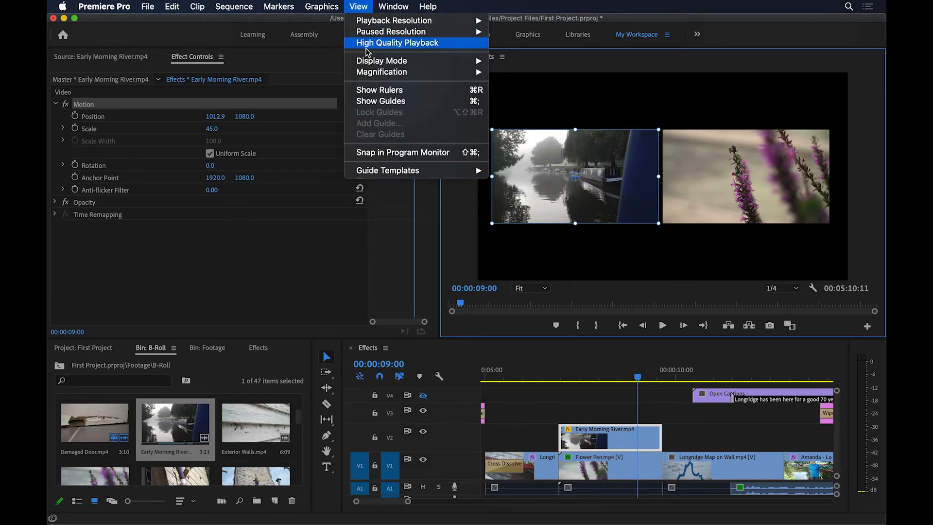
click(426, 154)
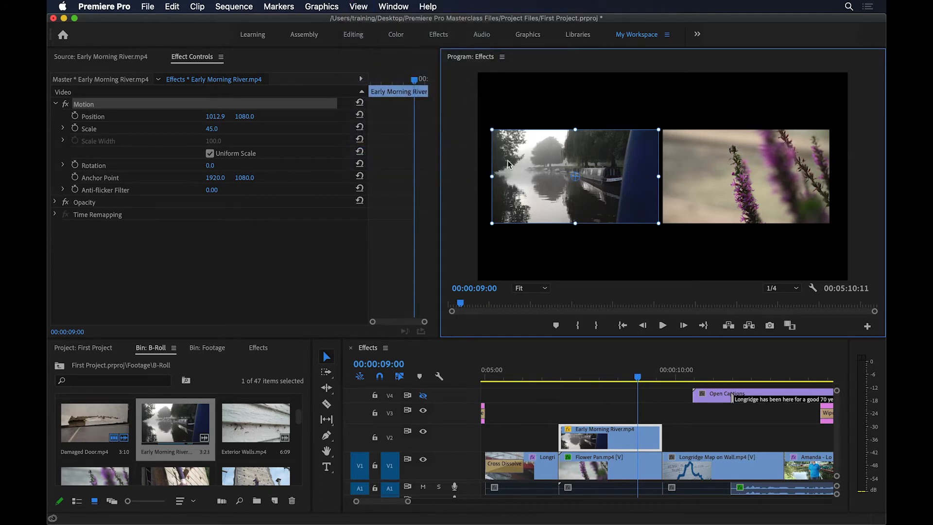
mouse_move(607, 157)
mouse_down()
mouse_move(607, 145)
mouse_move(606, 161)
mouse_up()
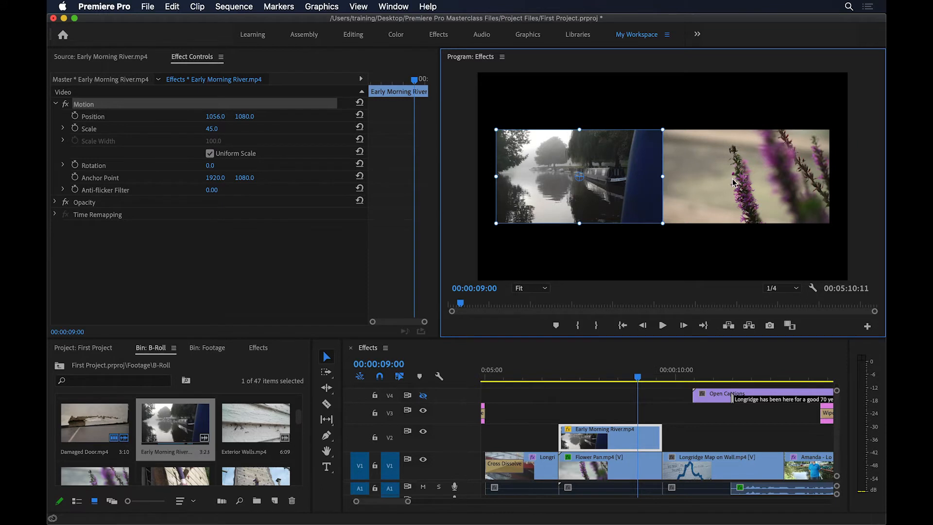
Snap the Flower Pan image into the frame's upper-right corner at 2976, 486, and the river image into the lower-left corner at 864, 1674.
drag(733, 182, 756, 127)
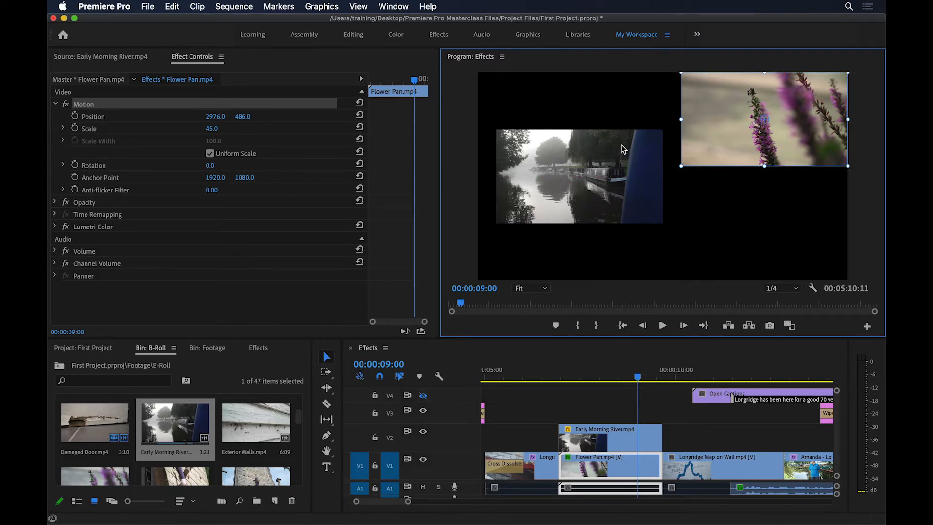
drag(611, 170, 603, 224)
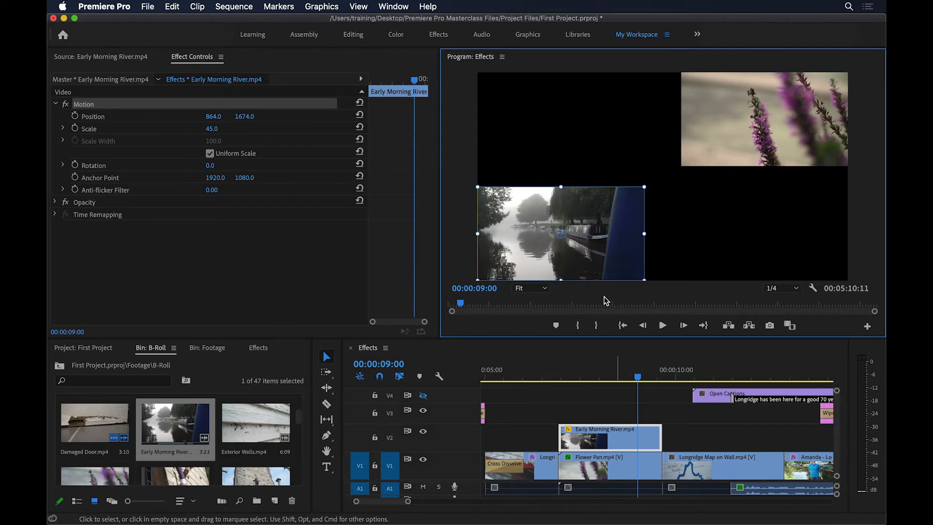
Move the river image up and right to about 1438, 1238 so it overlaps the flower image, and turn off Snap in Program Monitor.
drag(589, 244, 644, 202)
click(358, 6)
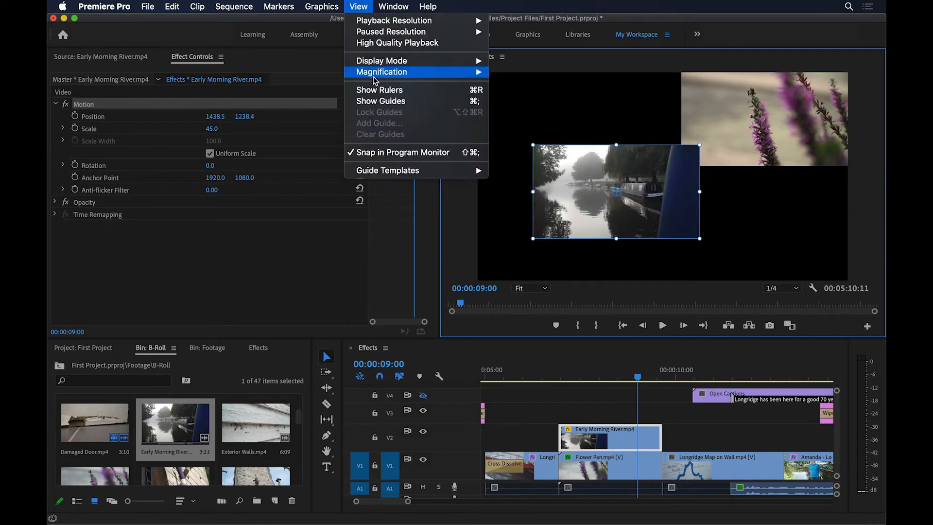
click(394, 153)
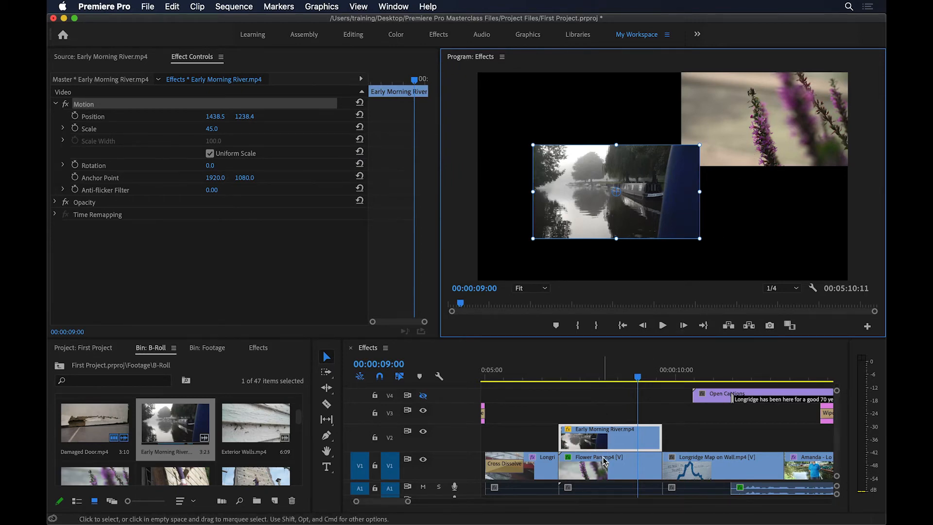
Move the Flower Pan clip up to track V3 above the river clip, and return it to track V1.
drag(623, 464, 626, 421)
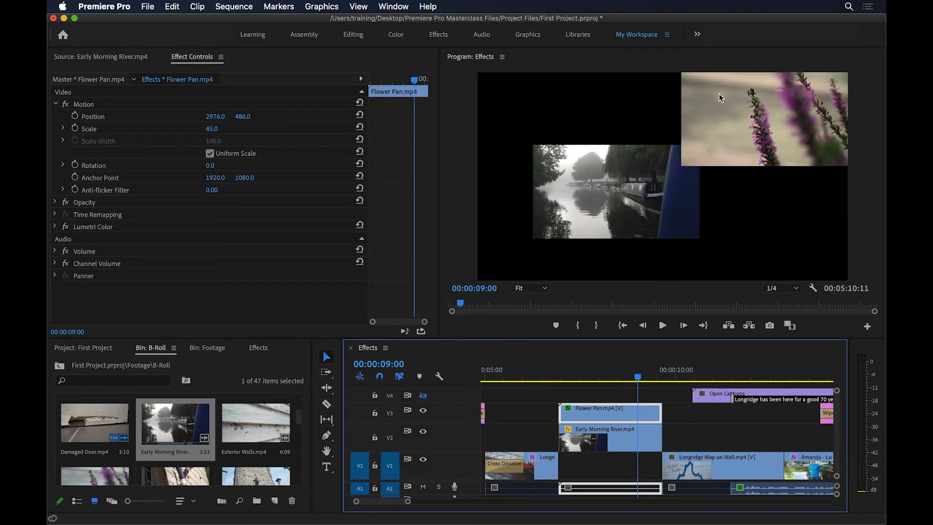
drag(623, 413, 621, 461)
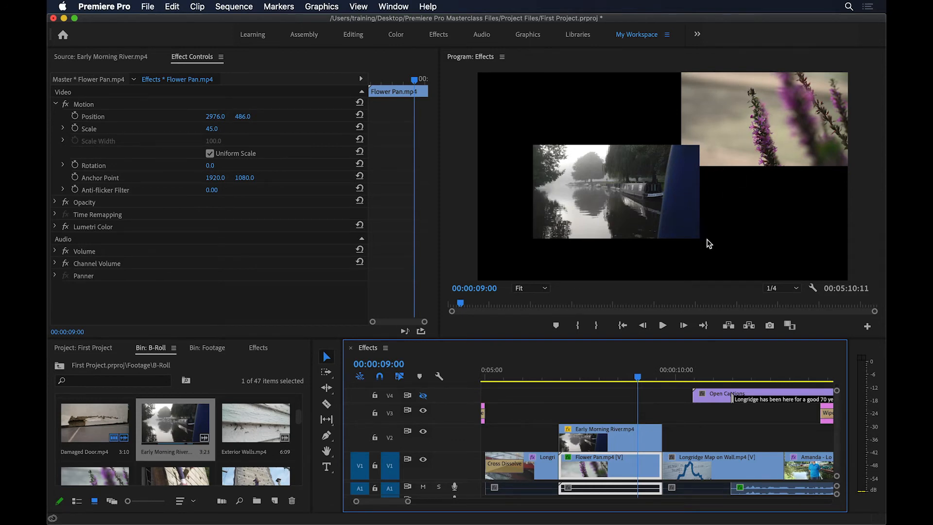
Disable the Early Morning River clip on V2 and reset all Motion settings of the Flower Pan clip.
right_click(611, 441)
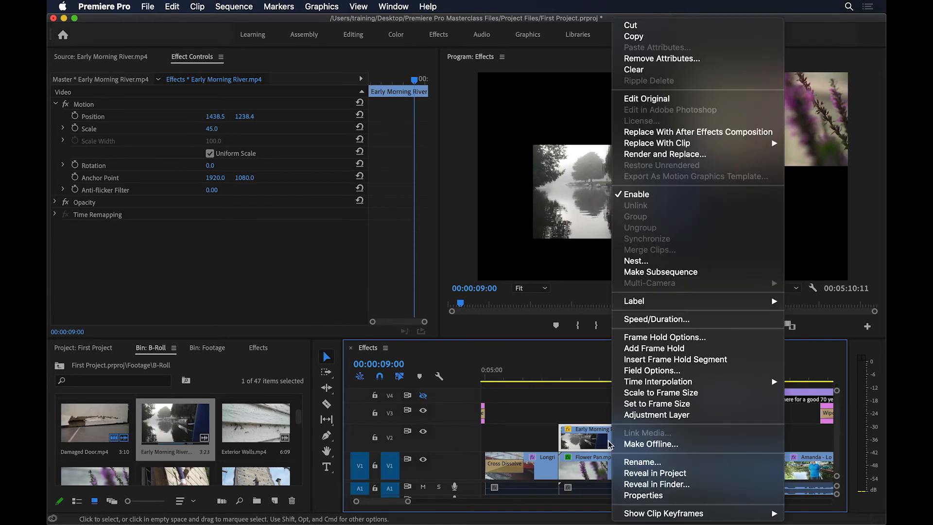
click(660, 197)
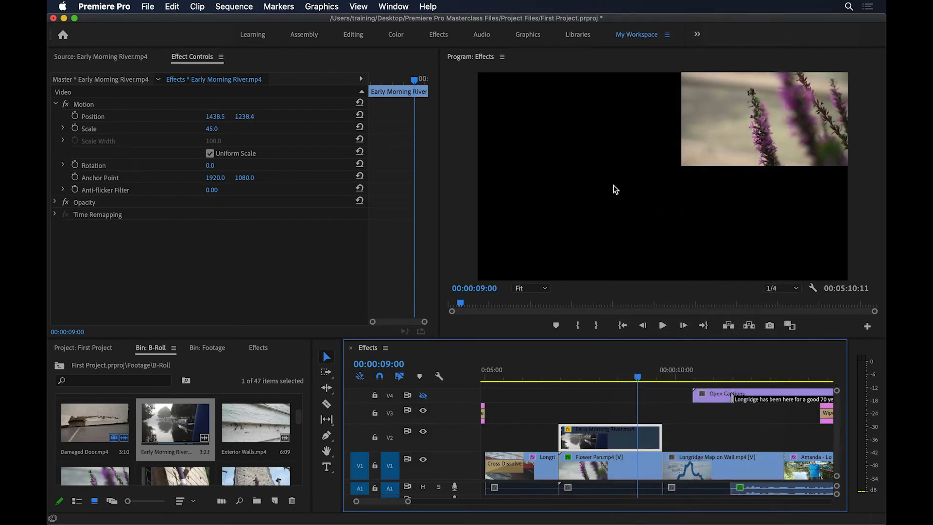
click(609, 462)
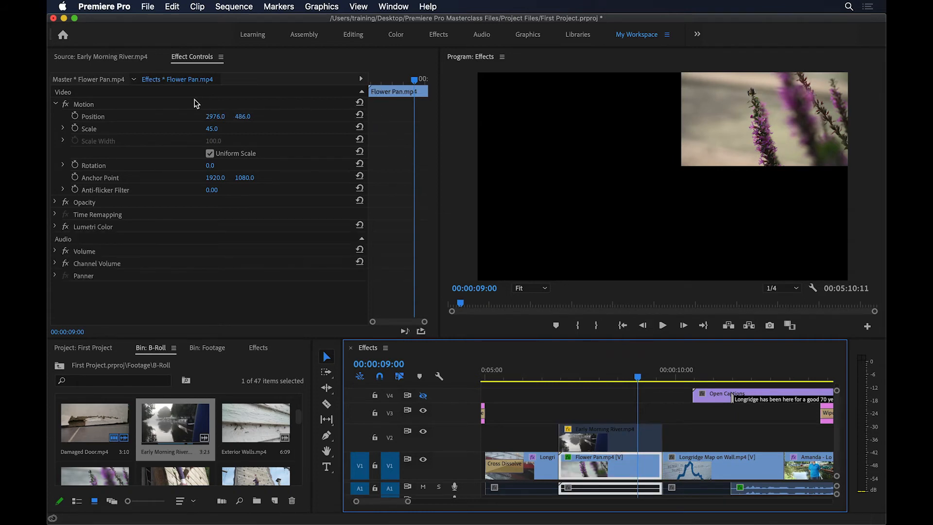
click(360, 102)
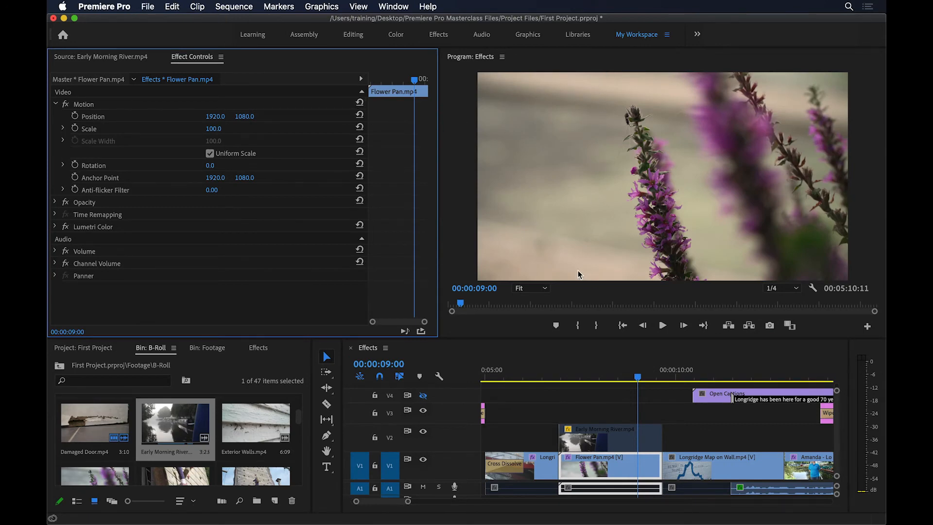
Find the Crop video effect by searching for "crop" and apply it to the Flower Pan clip on V1.
click(258, 348)
click(133, 363)
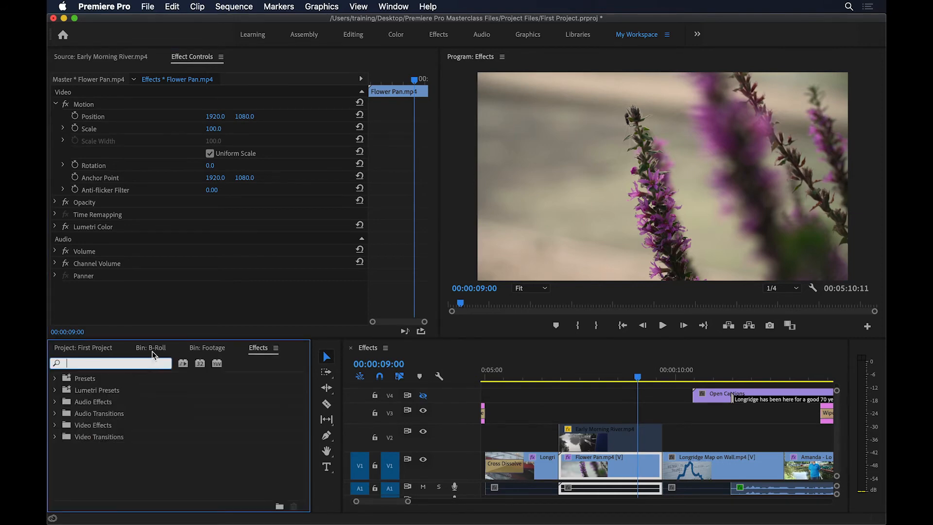
text(crop)
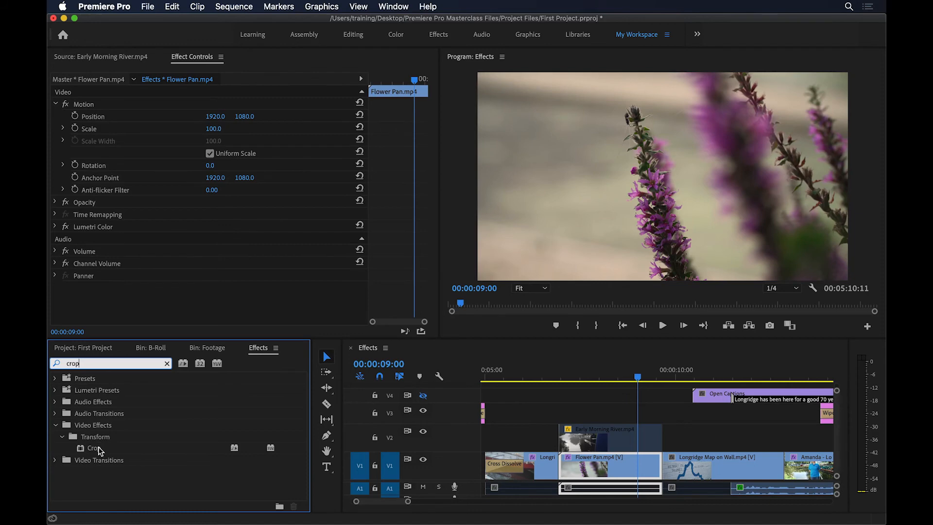
drag(99, 447, 596, 467)
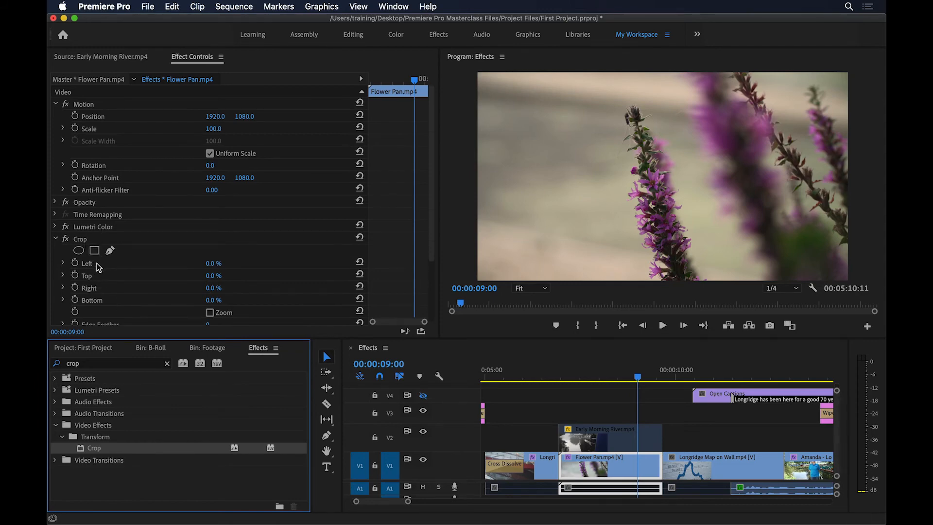
Crop the Flower Pan clip 31% from the left and 34% from the right, and move it left to about 1031, 1080.
click(224, 268)
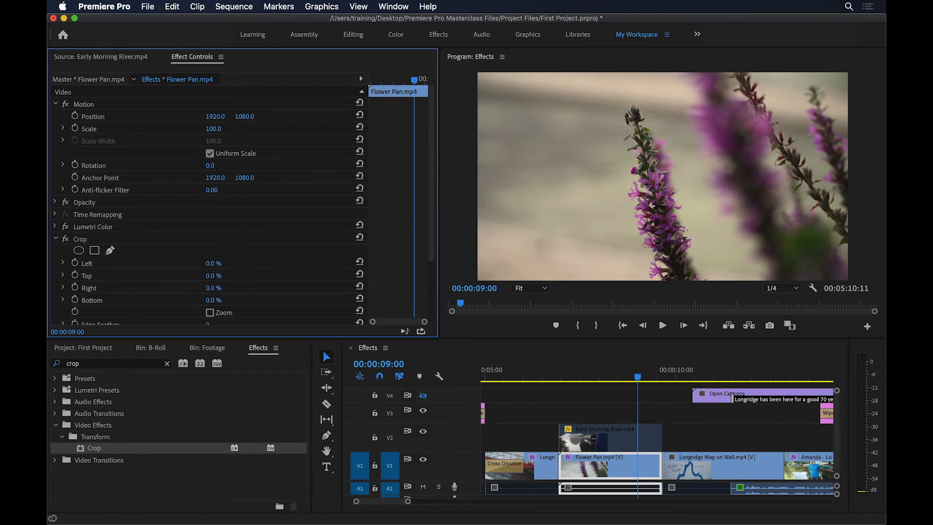
drag(224, 268, 246, 290)
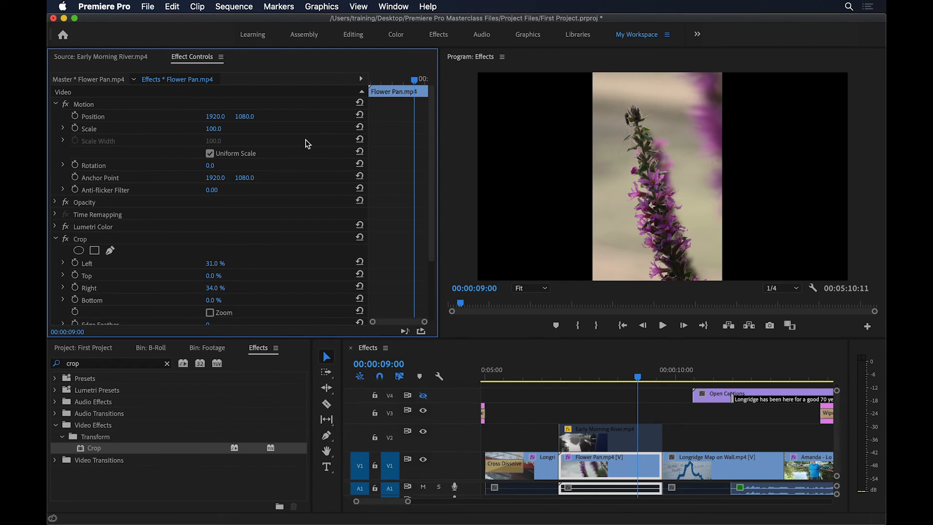
click(115, 105)
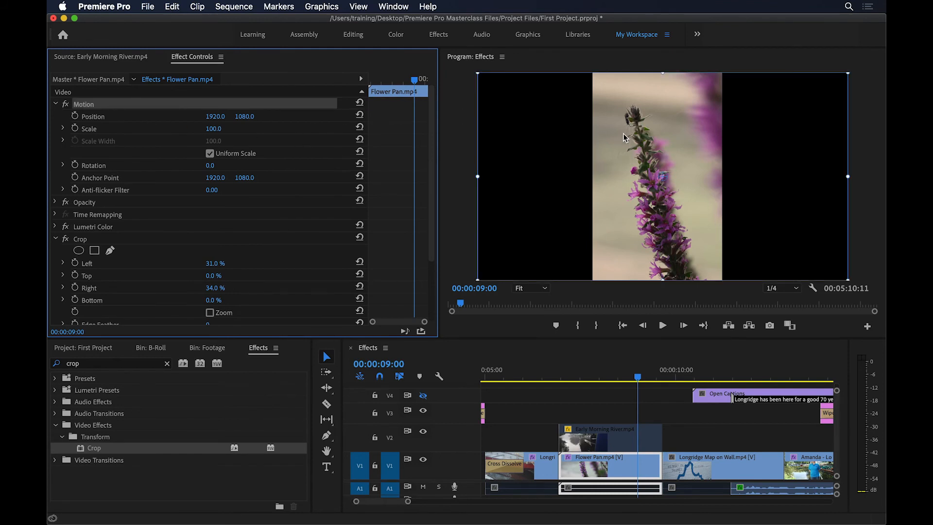
drag(651, 152, 562, 162)
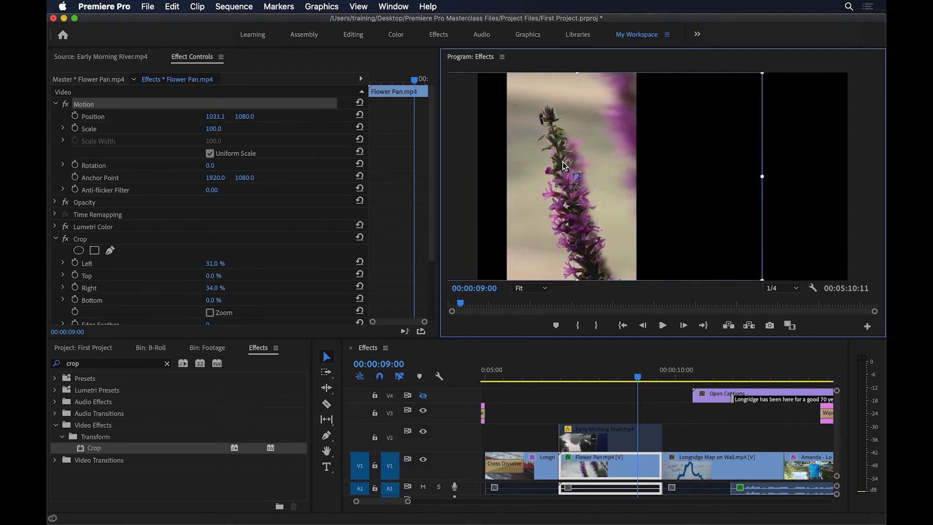
Re-enable the Early Morning River clip on V2 and reset all its Motion settings.
right_click(617, 442)
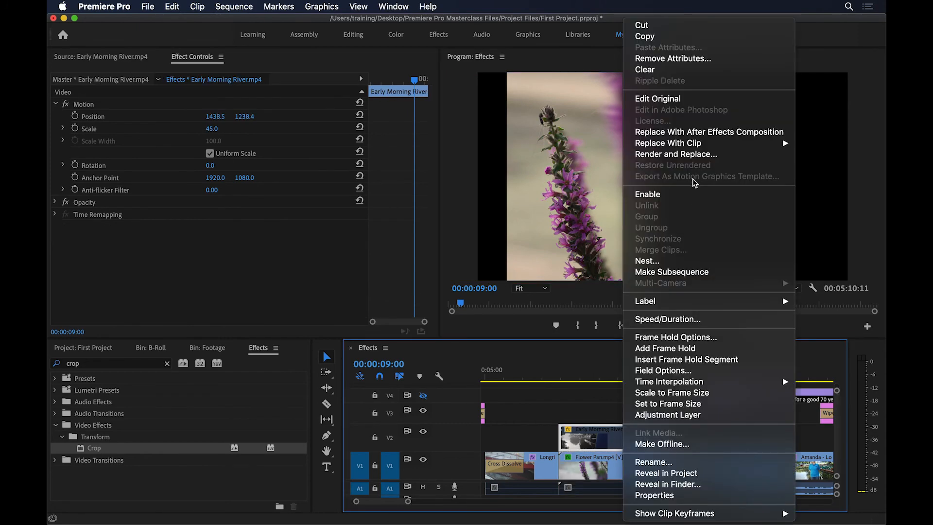
click(689, 194)
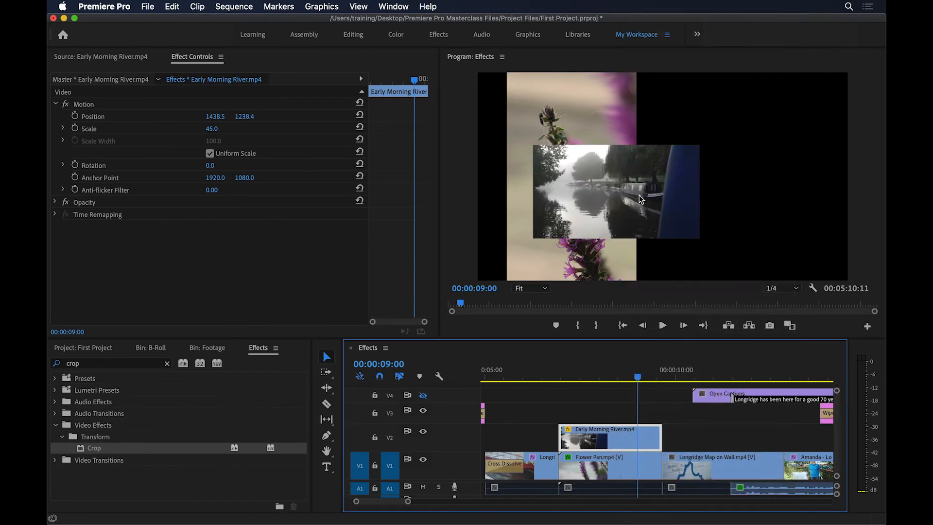
click(361, 103)
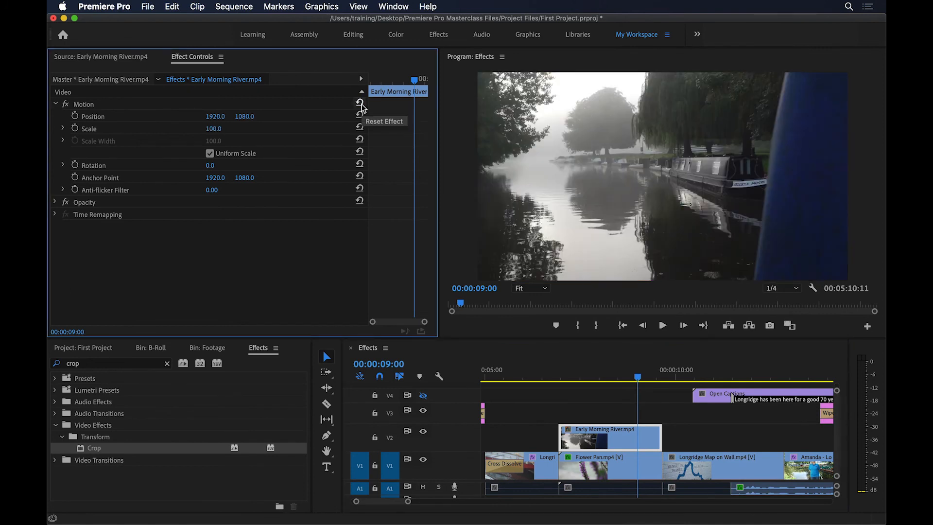
Set the Early Morning River clip's Scale to 50 and its horizontal Position to 2664, beside the cropped flower image.
click(214, 130)
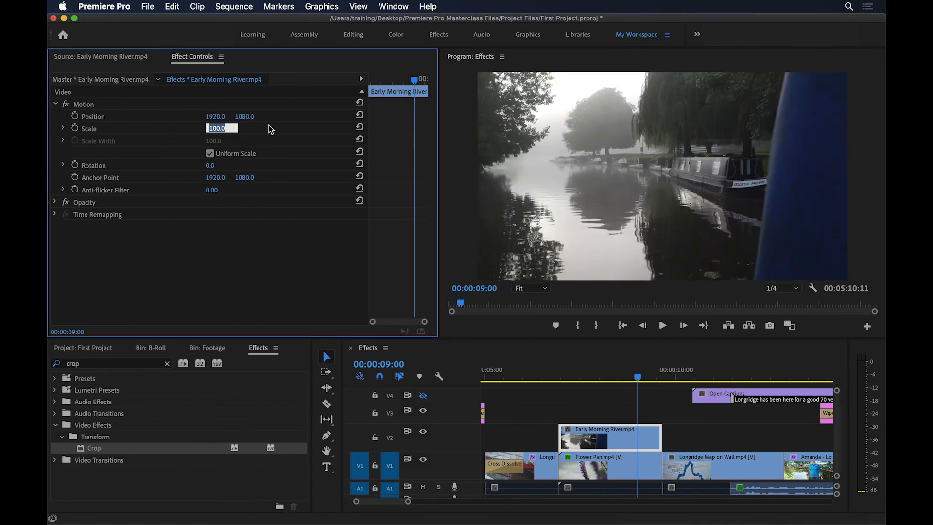
text(50)
key(Return)
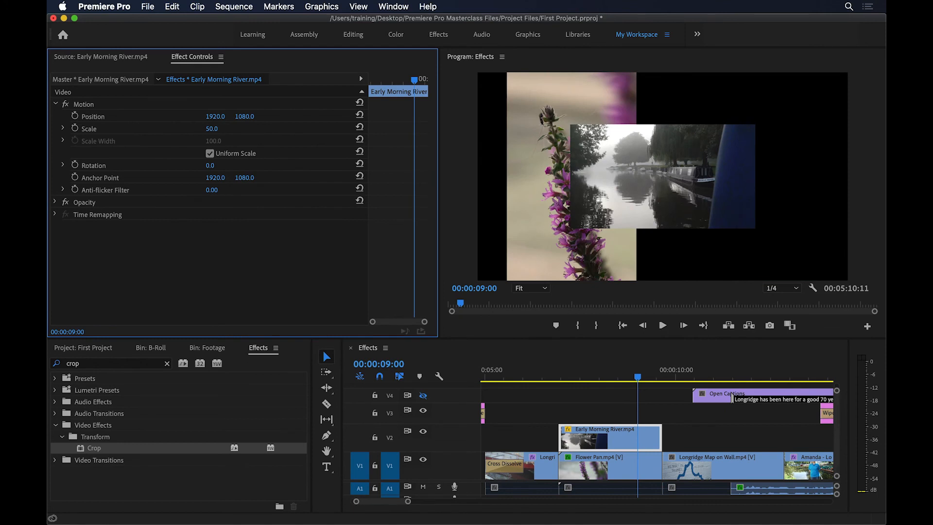
drag(215, 116, 386, 117)
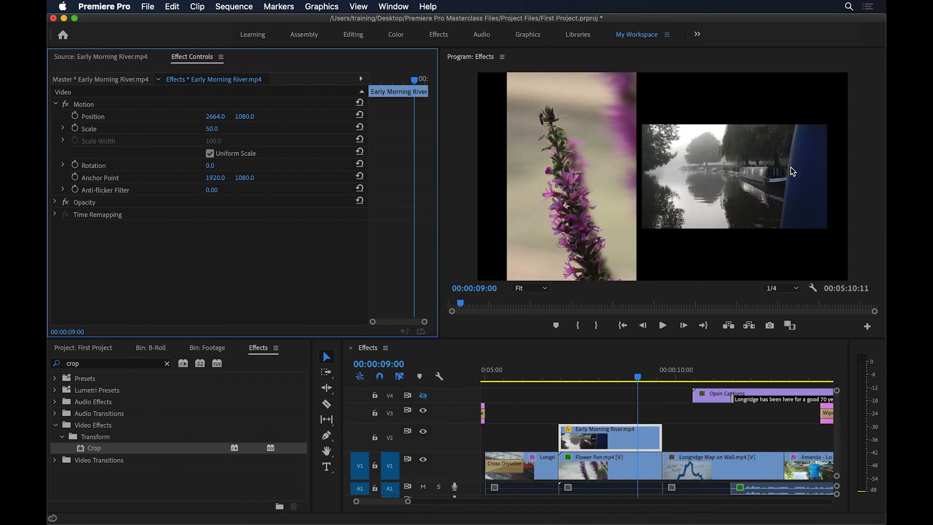
Play the sequence from the start of the Early Morning River clip to review the split-screen, and stop playback.
click(557, 378)
key(space)
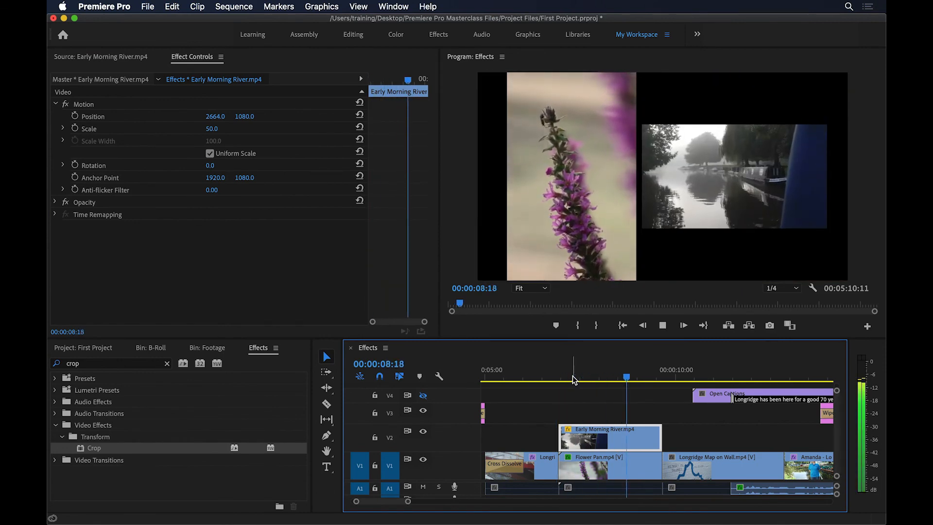
key(space)
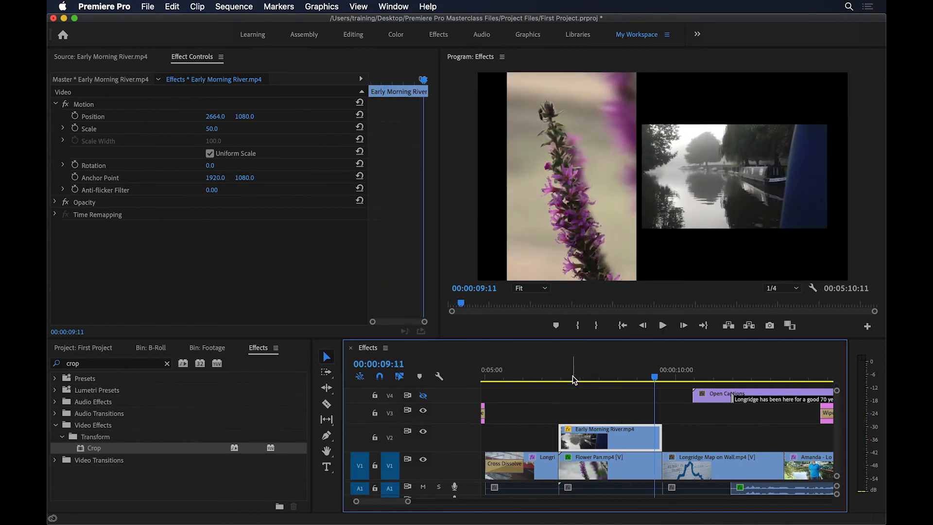